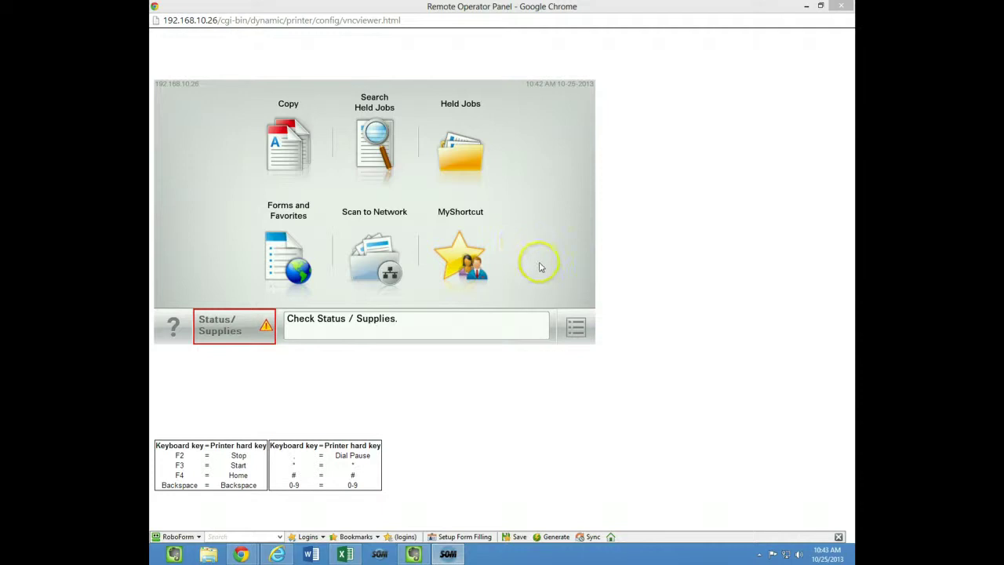
Open the home screen customization options within the printer's general settings.
{"action": "left_click", "coordinate": [577, 332]}
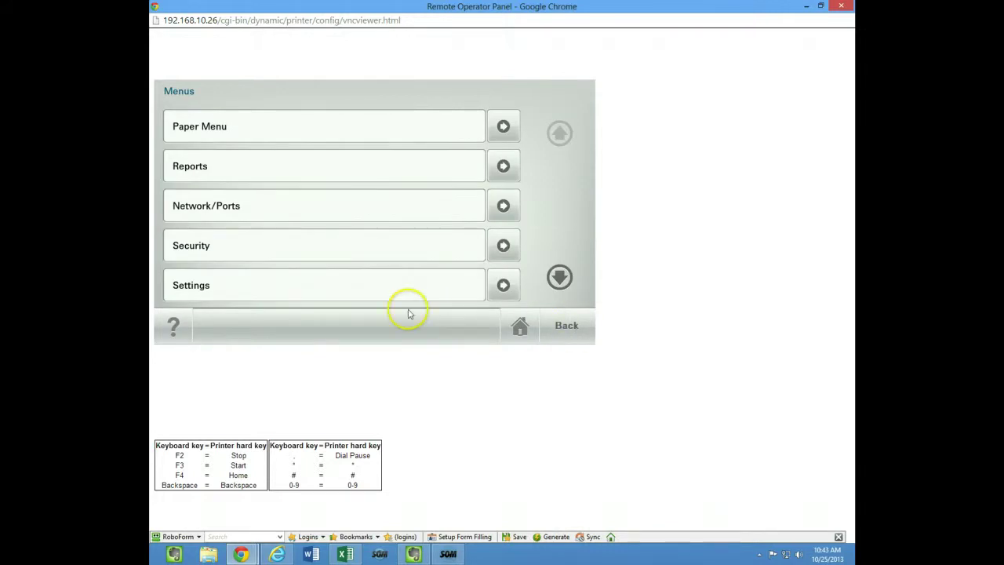
{"action": "left_click", "coordinate": [234, 289]}
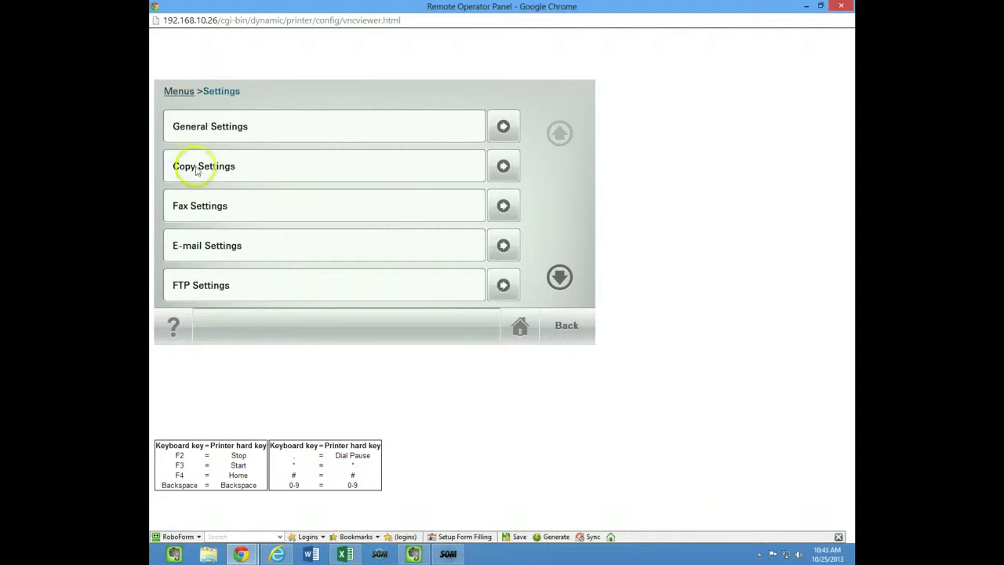
{"action": "left_click", "coordinate": [209, 128]}
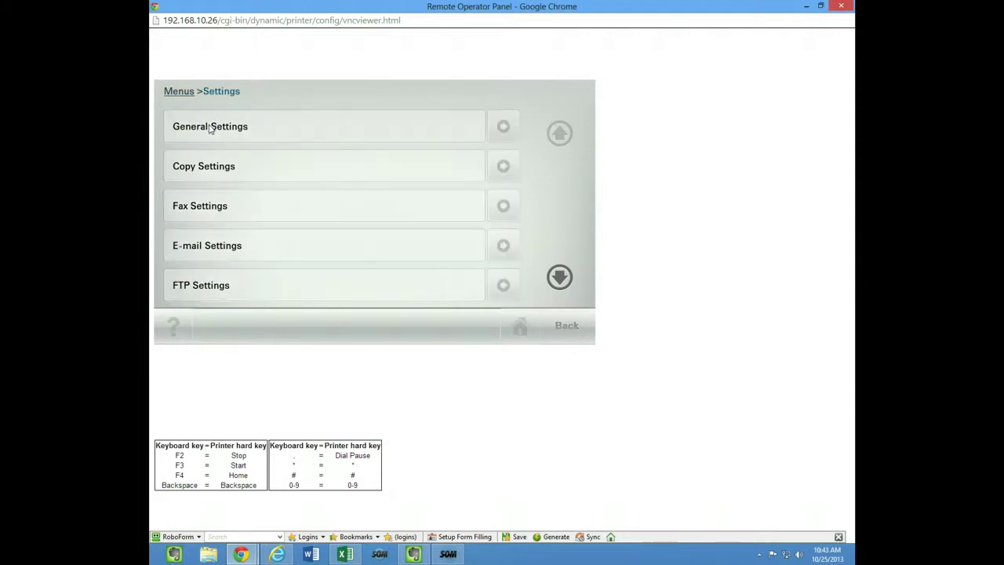
{"action": "left_click", "coordinate": [559, 276]}
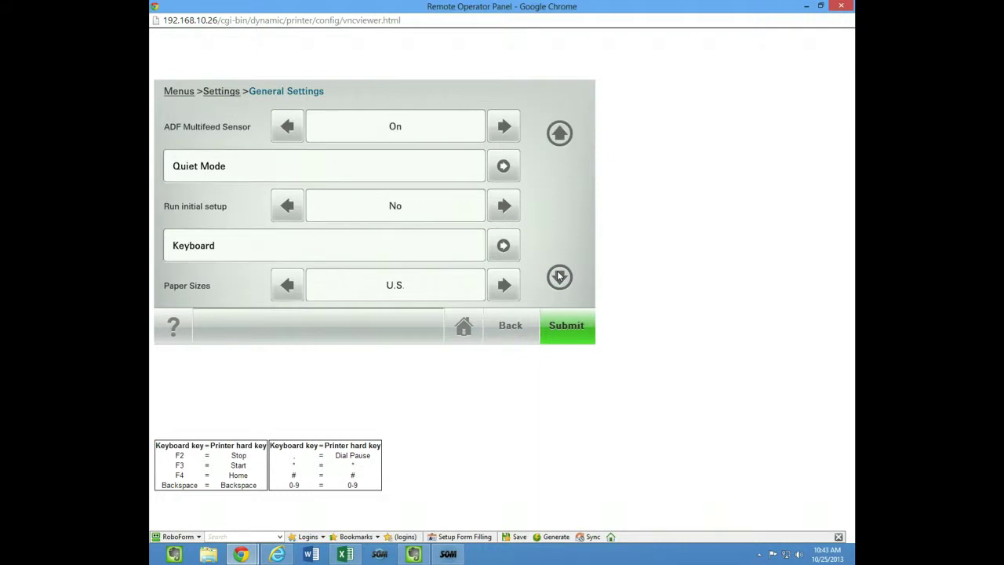
{"action": "left_click", "coordinate": [559, 276]}
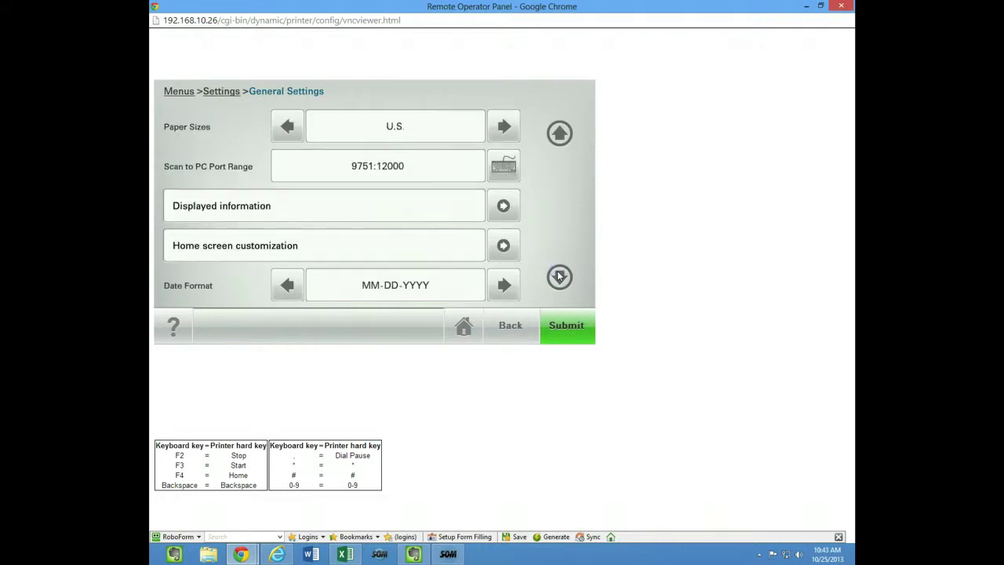
{"action": "left_click", "coordinate": [426, 252]}
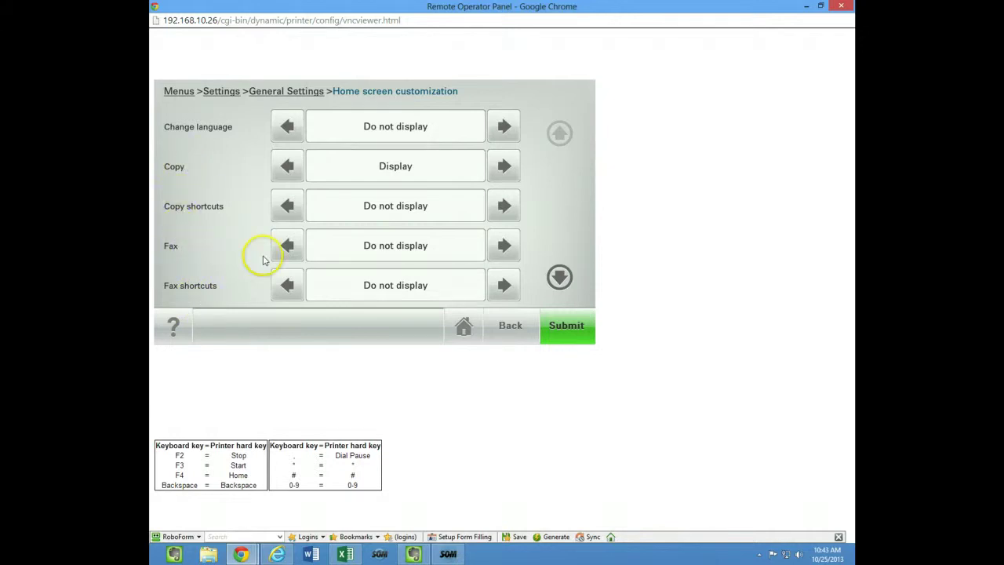
Set Search Held Jobs and Held Jobs to Do not display, submit the changes, and return to the home screen.
{"action": "left_click", "coordinate": [558, 277]}
{"action": "left_click", "coordinate": [560, 278]}
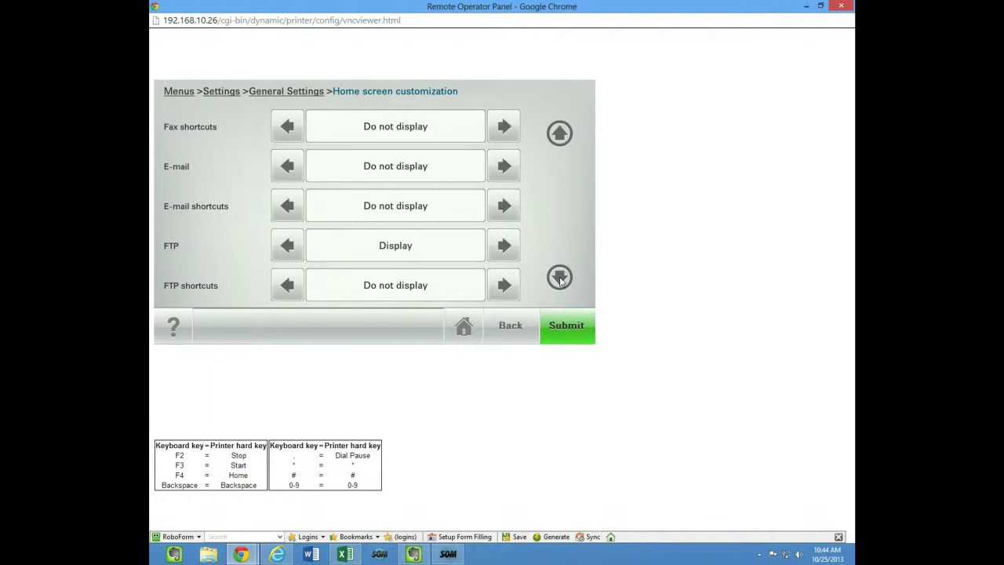
{"action": "left_click", "coordinate": [559, 278]}
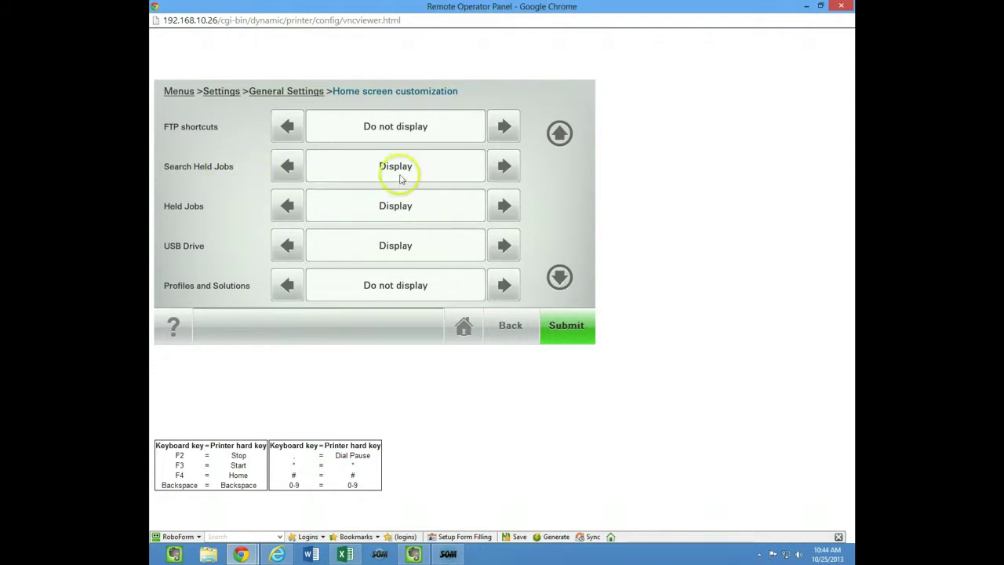
{"action": "left_click", "coordinate": [504, 169]}
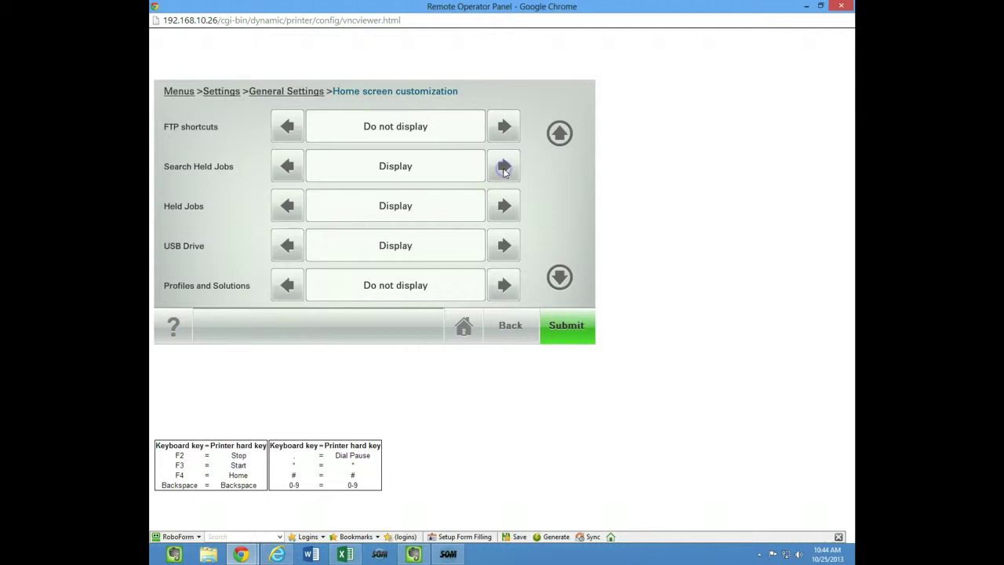
{"action": "left_click", "coordinate": [503, 209]}
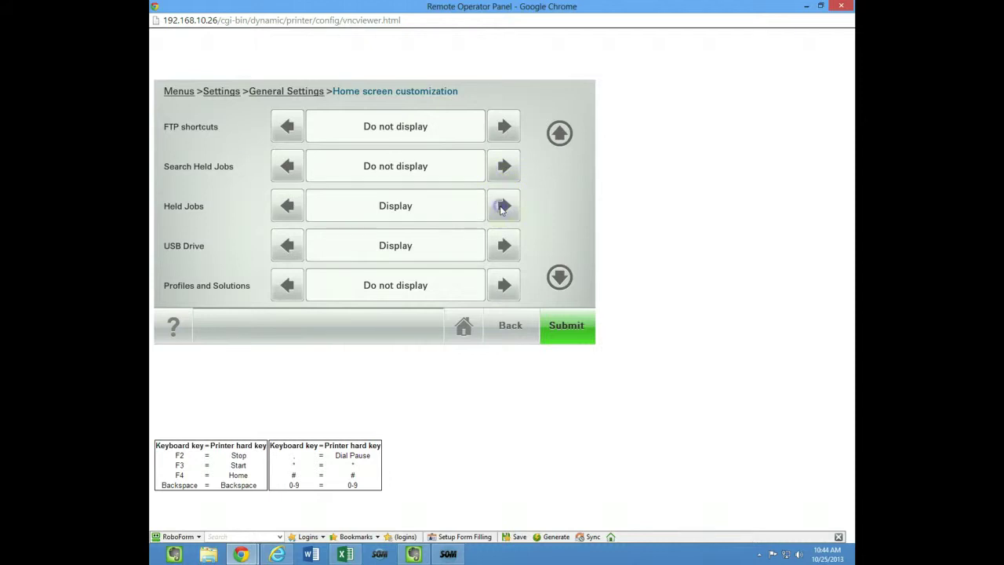
{"action": "left_click", "coordinate": [556, 334]}
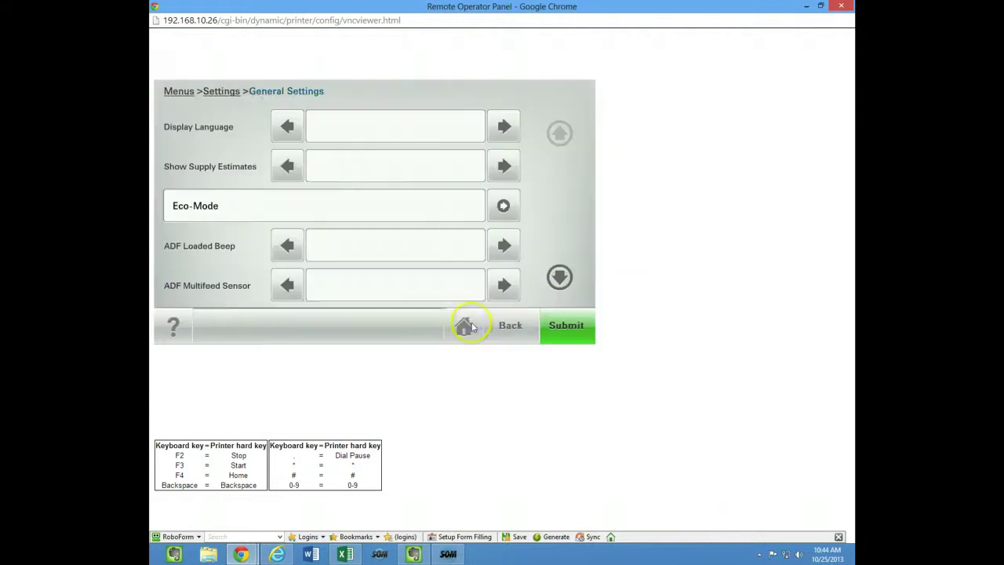
{"action": "left_click", "coordinate": [464, 326]}
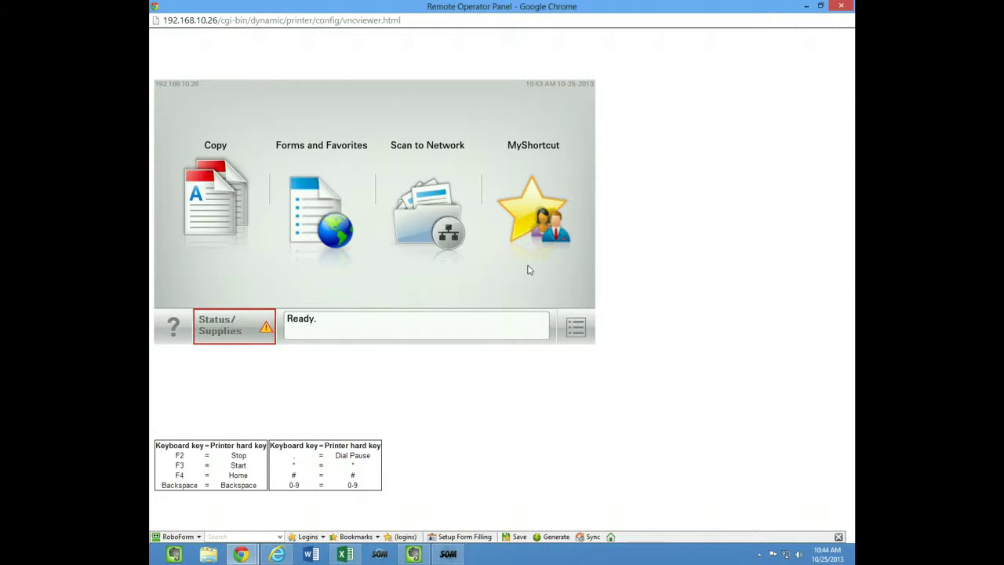
{"action": "left_click", "coordinate": [440, 262]}
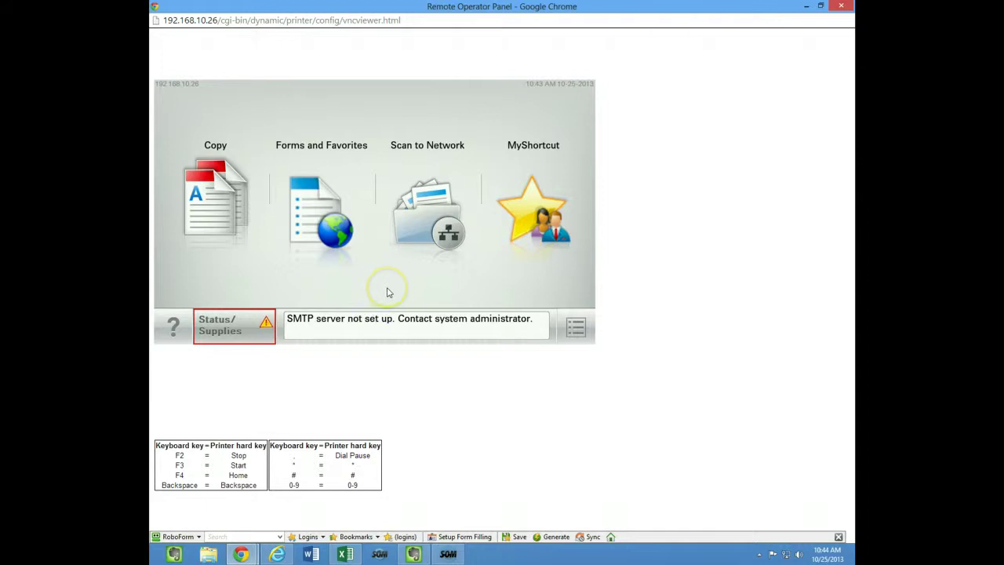
{"action": "left_click_drag", "start_coordinate": [384, 286], "coordinate": [526, 280]}
{"action": "left_click", "coordinate": [578, 327]}
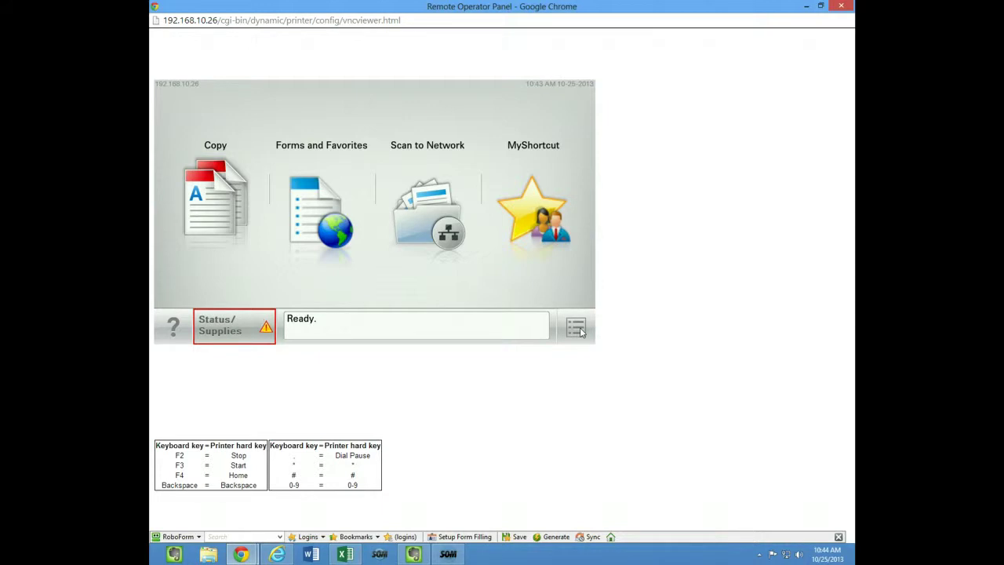
{"action": "left_click", "coordinate": [578, 328]}
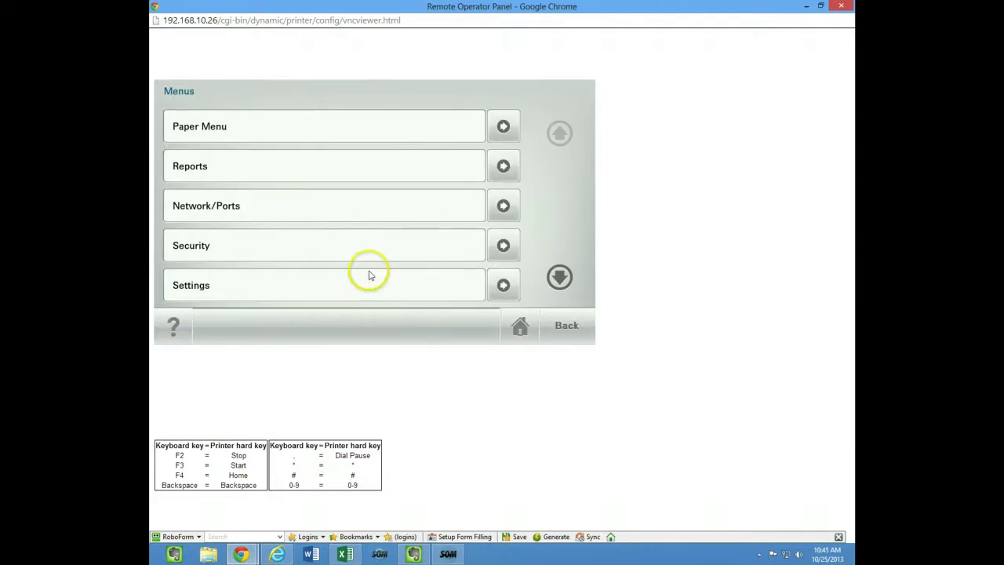
{"action": "left_click", "coordinate": [352, 249]}
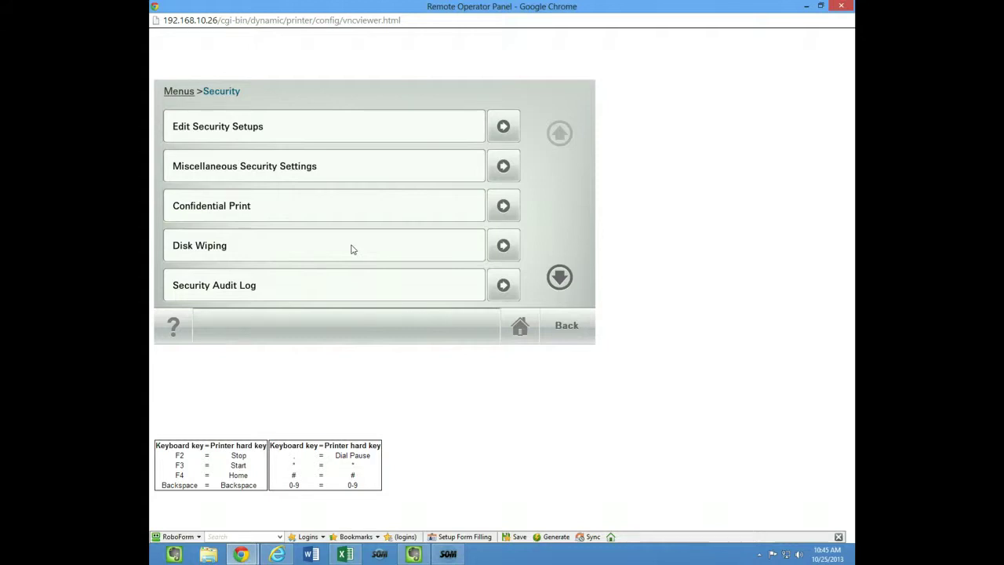
{"action": "left_click", "coordinate": [342, 160]}
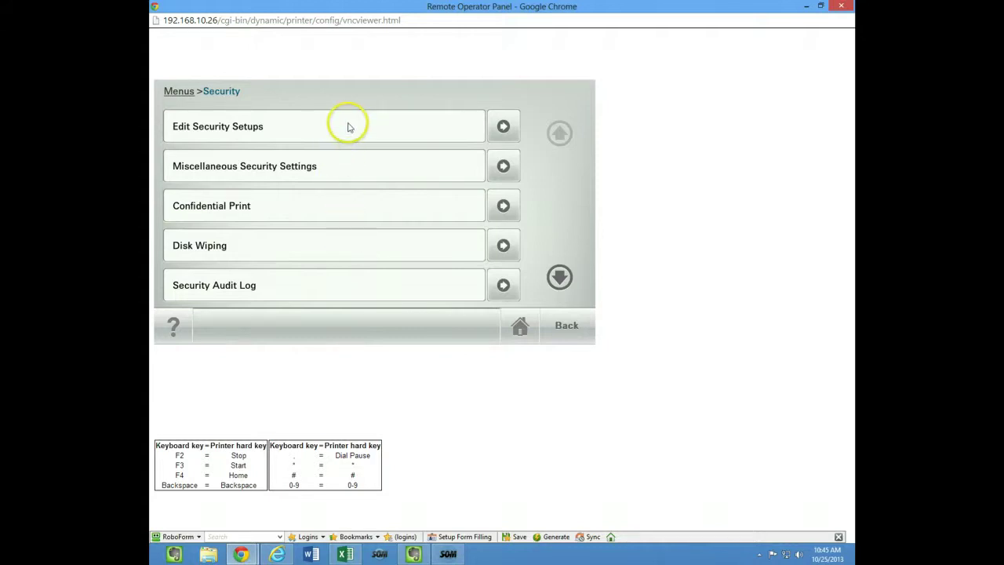
{"action": "left_click", "coordinate": [230, 126]}
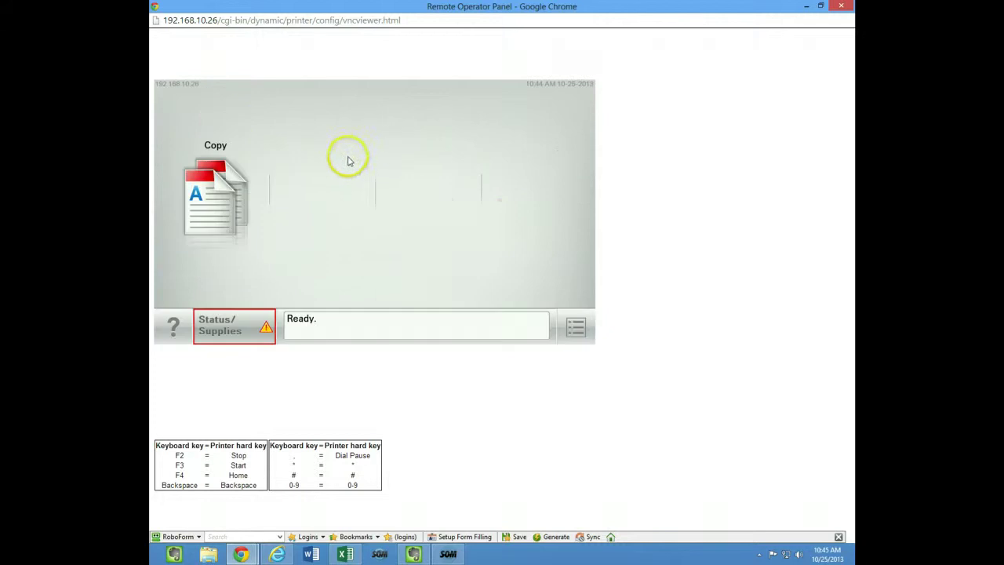
Open the access controls for editing within the printer's security setups.
{"action": "left_click", "coordinate": [577, 329]}
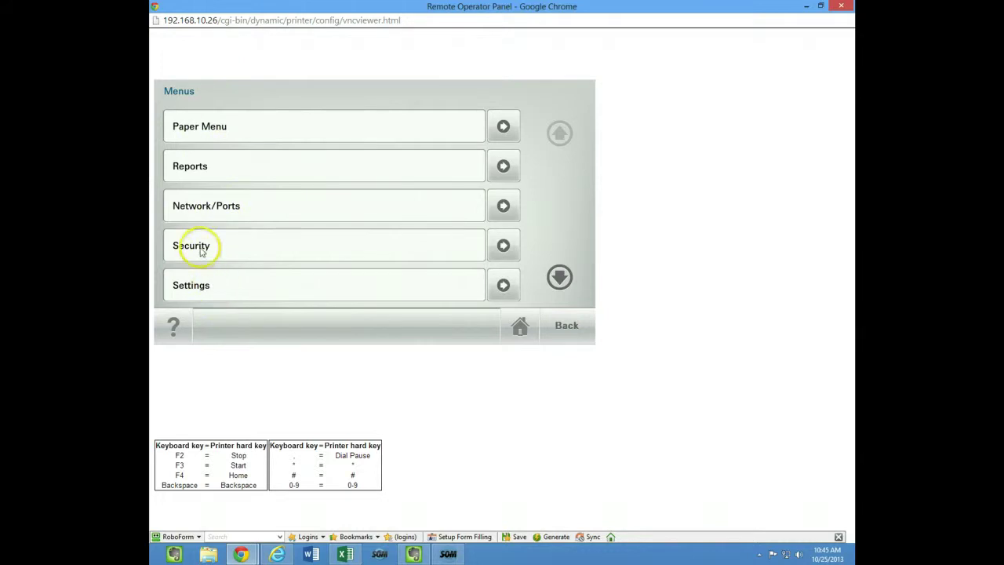
{"action": "left_click", "coordinate": [203, 126]}
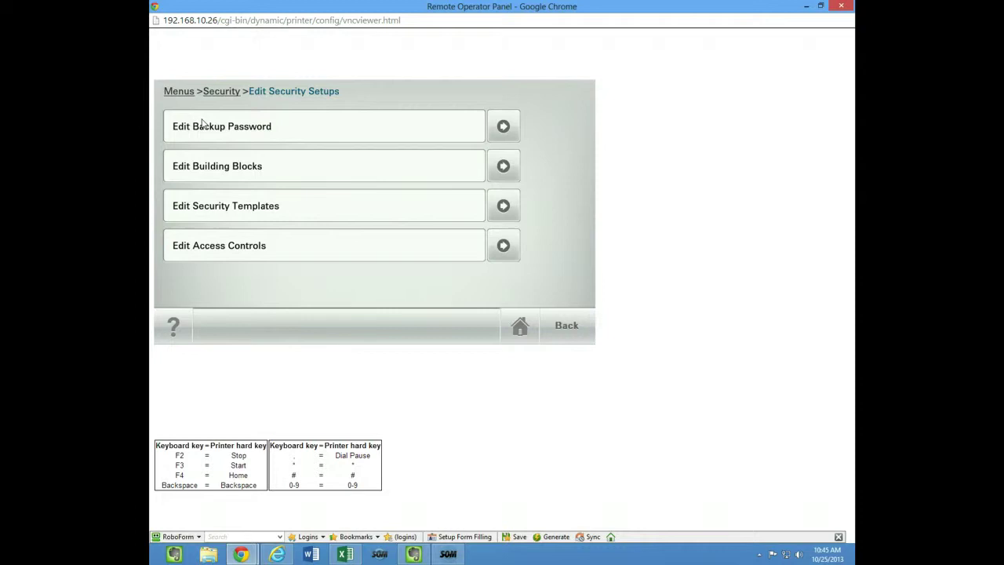
{"action": "left_click", "coordinate": [244, 240]}
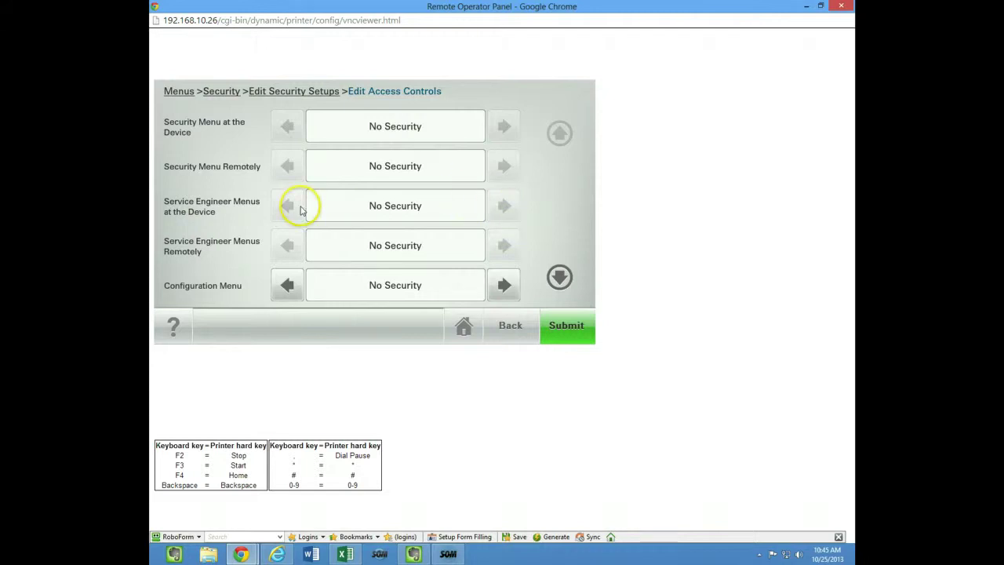
Set the E-mail Function access control to Disabled, submit the change, and return to the home screen.
{"action": "left_click", "coordinate": [562, 279]}
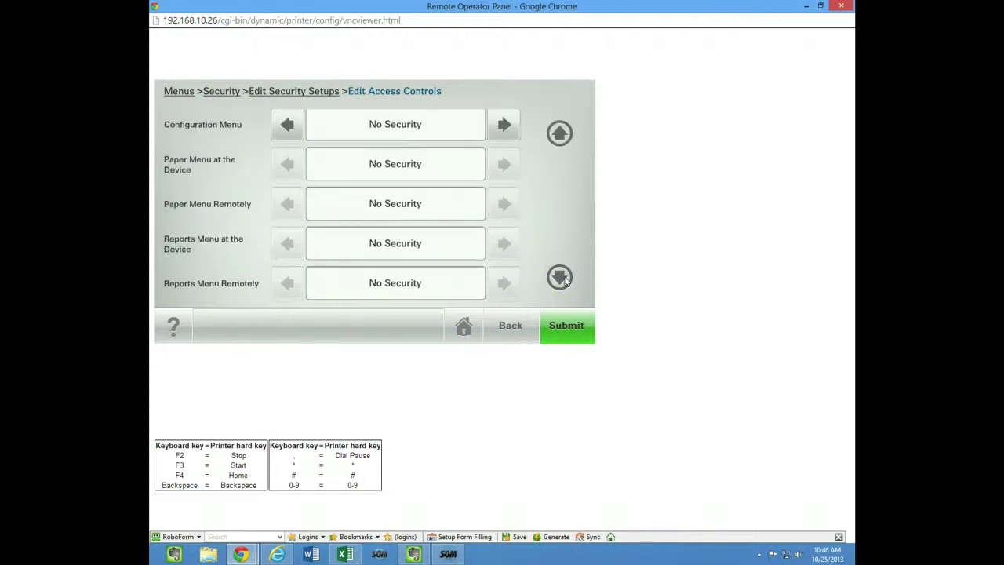
{"action": "left_click", "coordinate": [560, 277]}
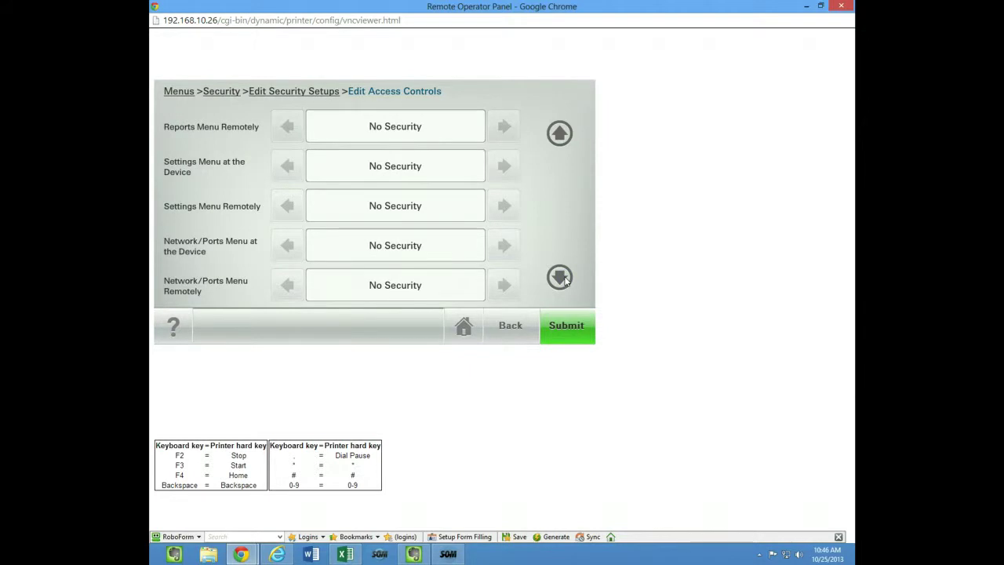
{"action": "left_click", "coordinate": [562, 279]}
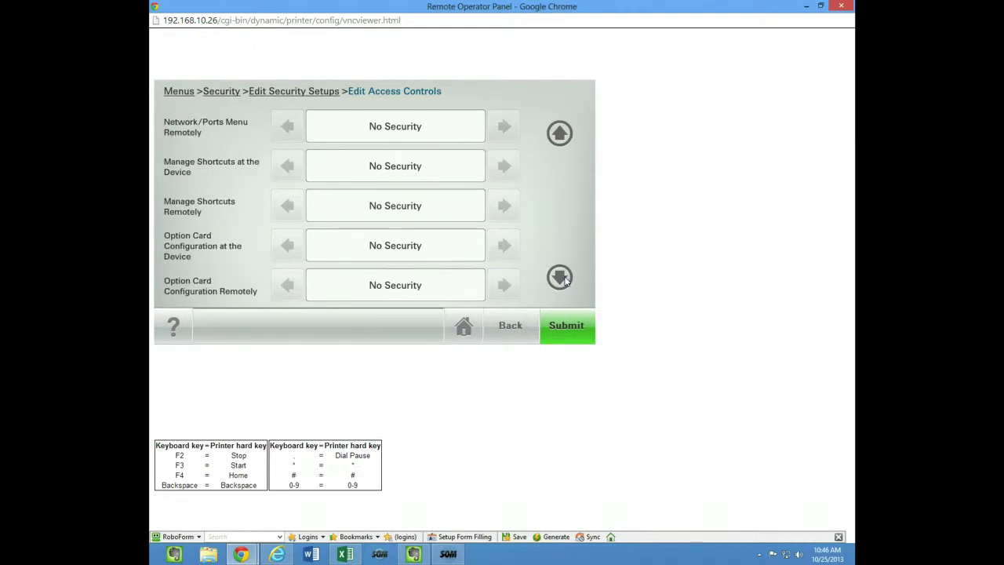
{"action": "left_click", "coordinate": [564, 281]}
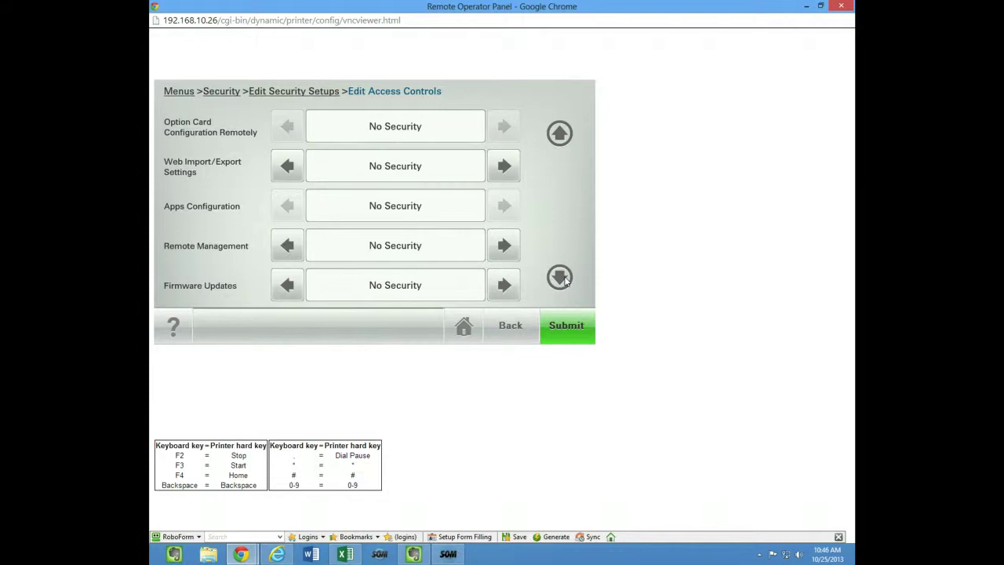
{"action": "left_click", "coordinate": [562, 278]}
{"action": "left_click", "coordinate": [562, 279]}
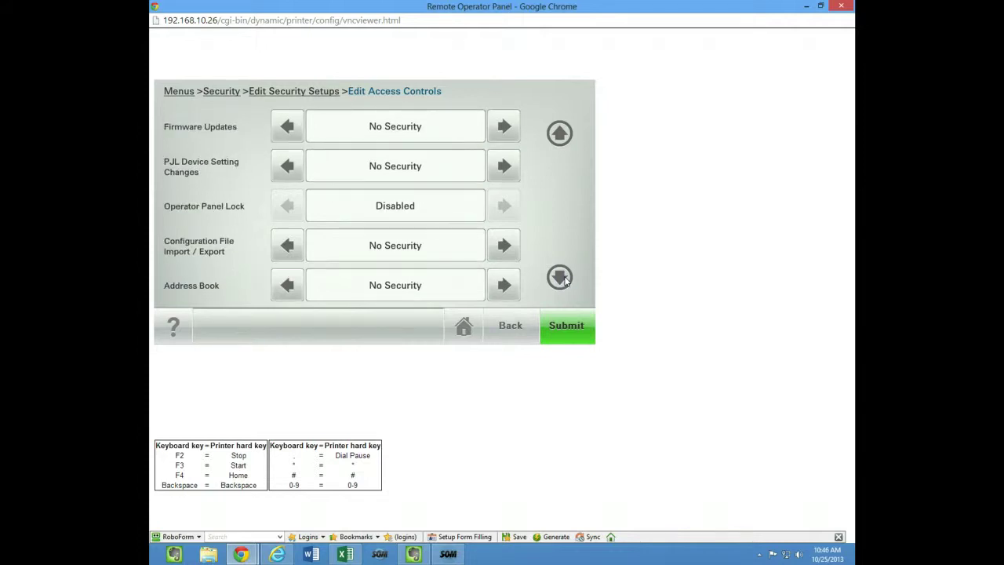
{"action": "left_click", "coordinate": [562, 278]}
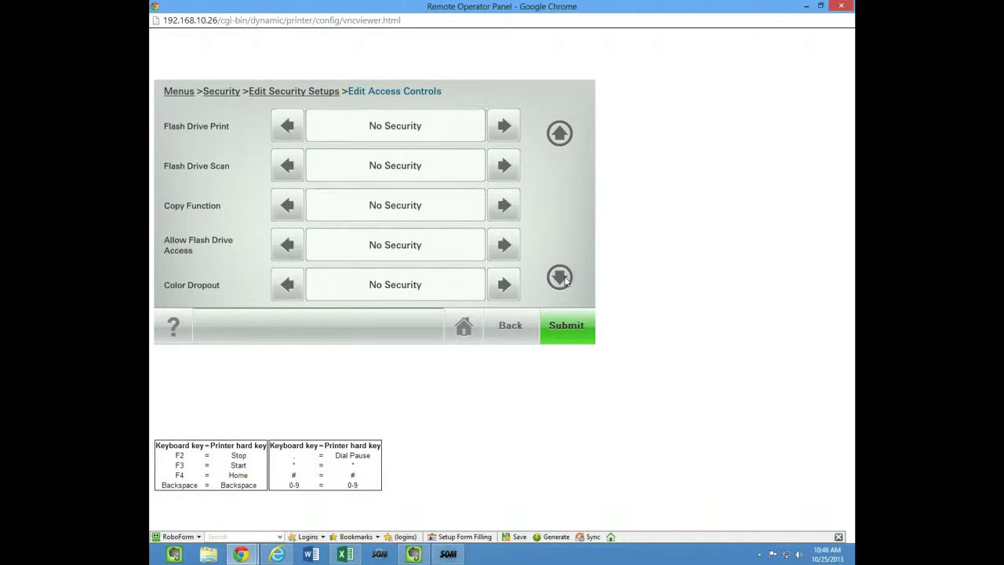
{"action": "left_click", "coordinate": [562, 278]}
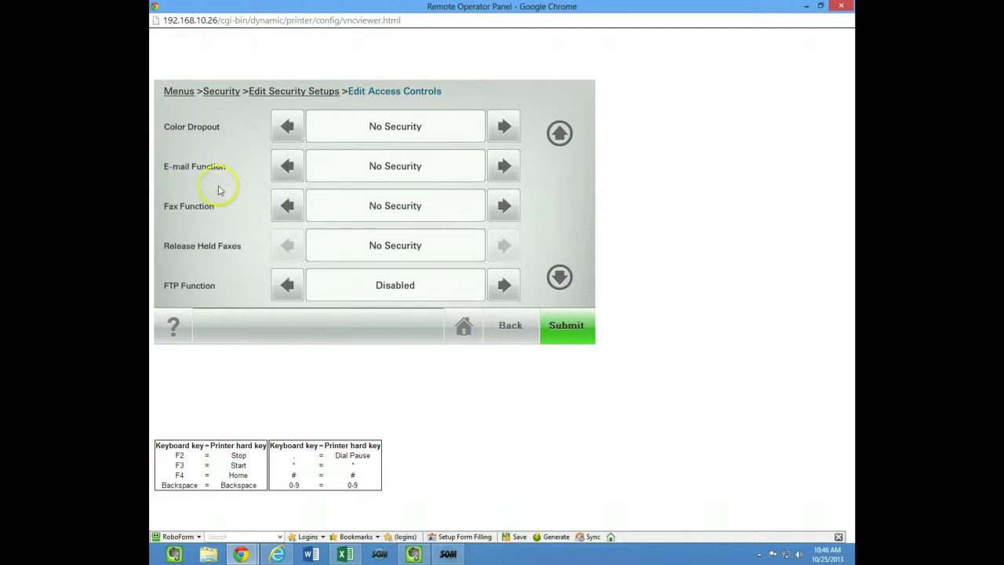
{"action": "left_click", "coordinate": [505, 167]}
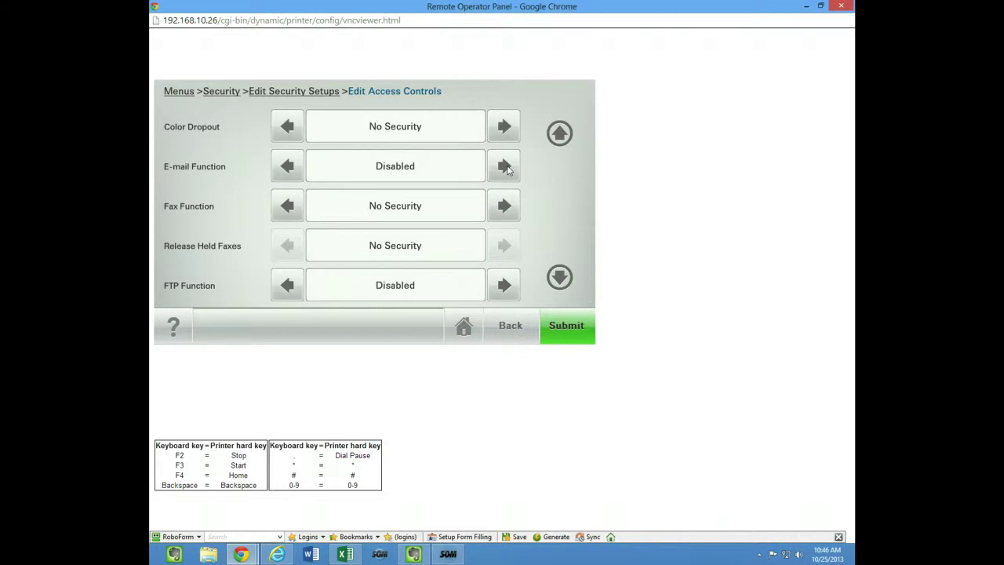
{"action": "left_click", "coordinate": [564, 326]}
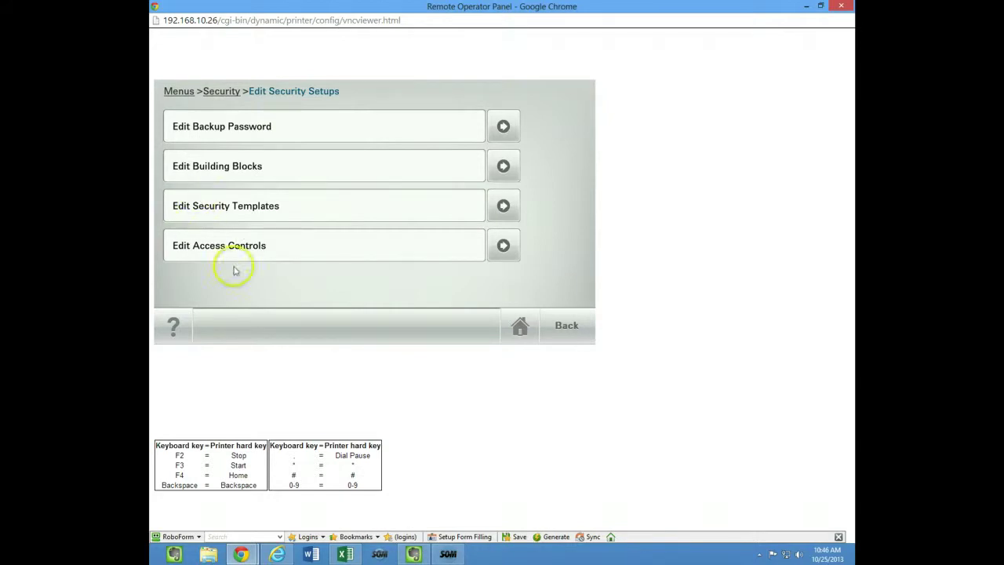
{"action": "left_click", "coordinate": [521, 328]}
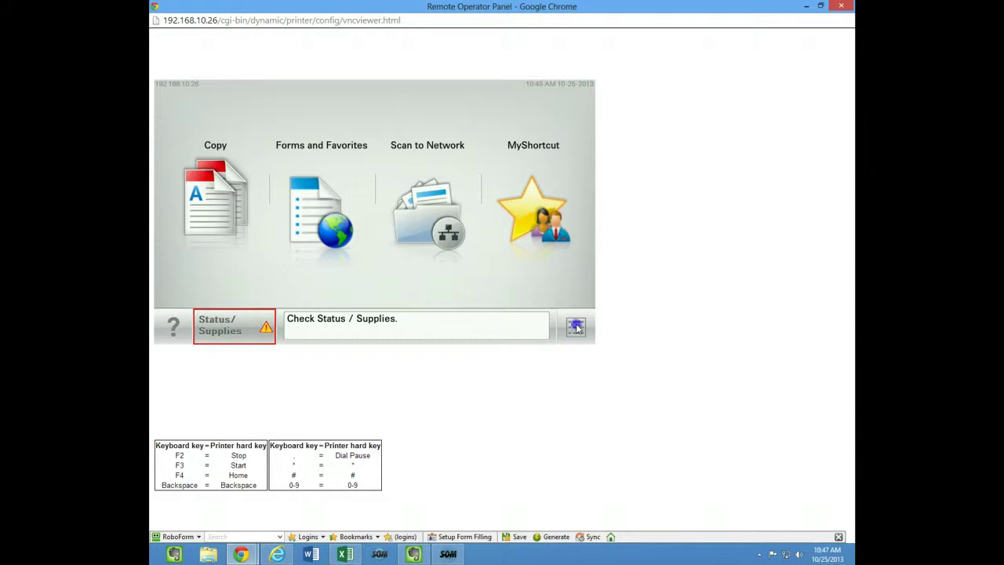
Open the home screen customization options in the printer's general settings.
{"action": "left_click", "coordinate": [576, 327]}
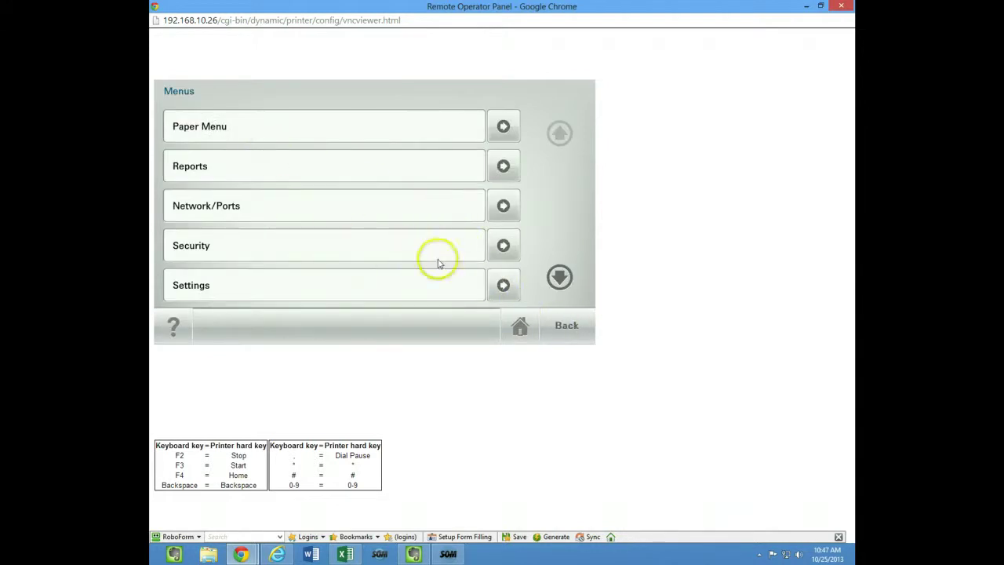
{"action": "left_click", "coordinate": [475, 289]}
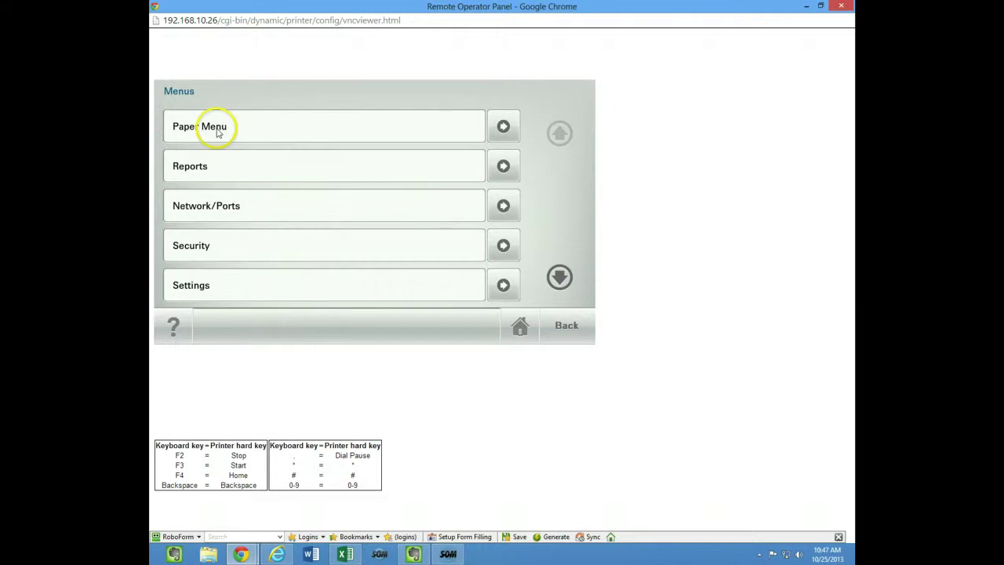
{"action": "left_click", "coordinate": [218, 134]}
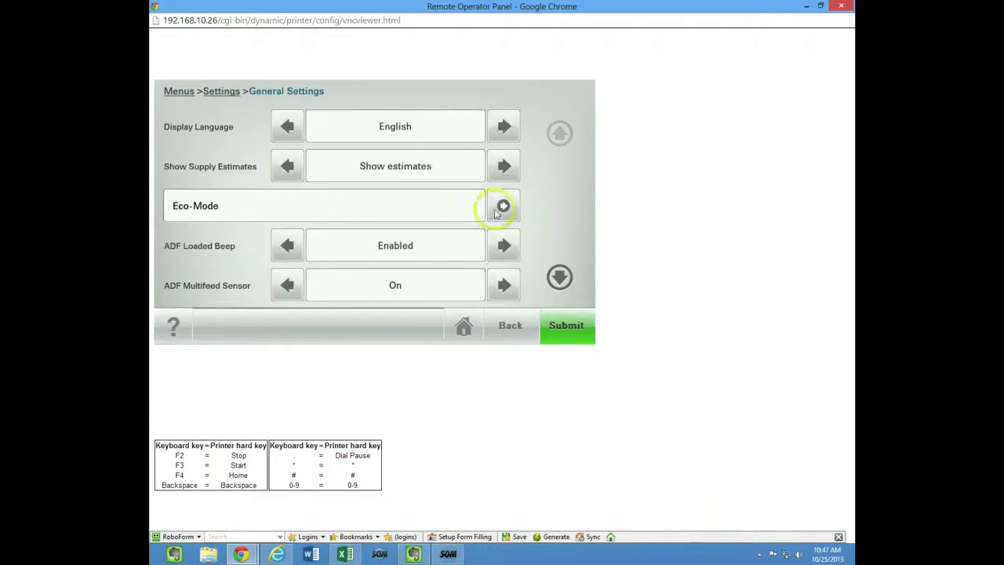
{"action": "left_click", "coordinate": [557, 276]}
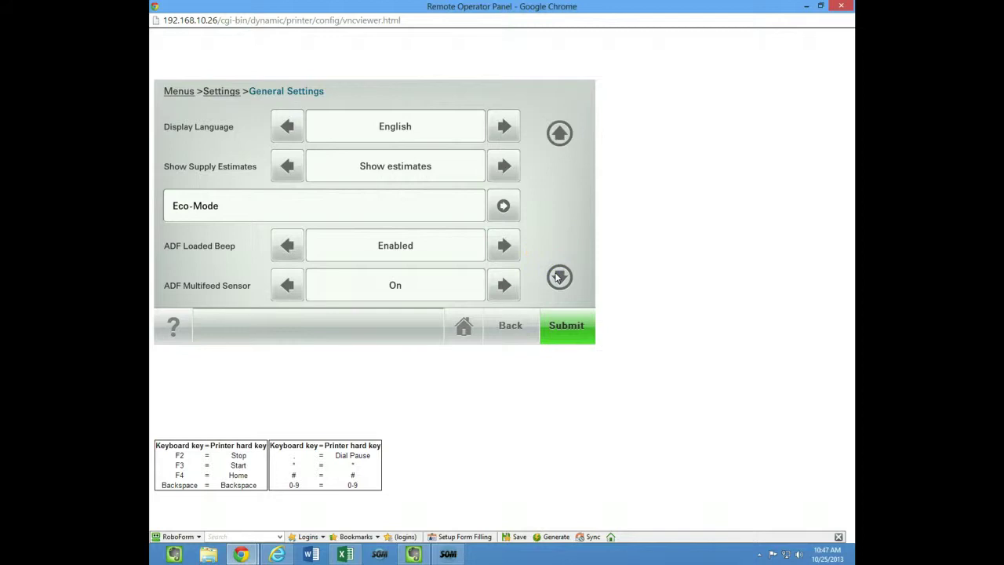
{"action": "left_click", "coordinate": [557, 276]}
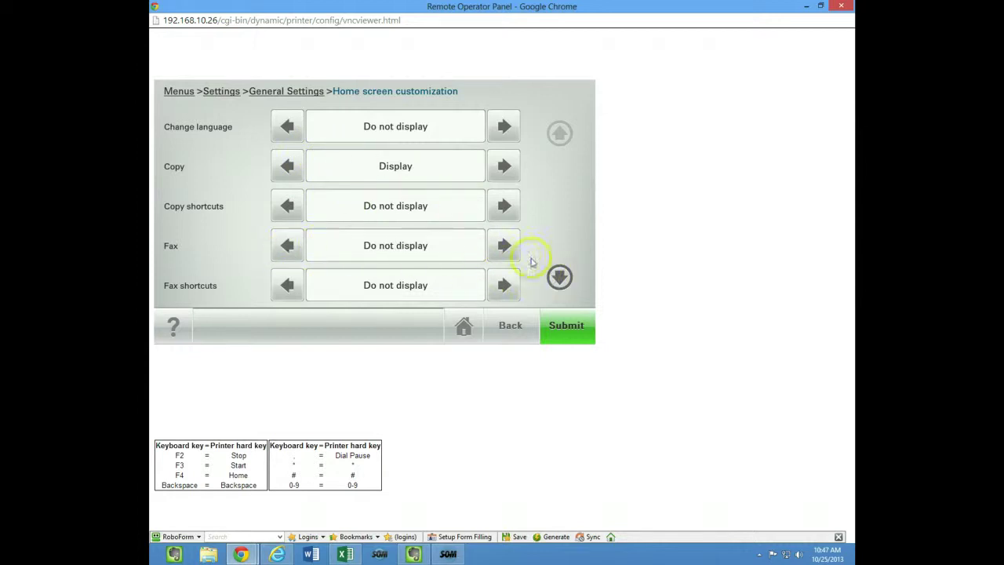
Set the E-mail home screen icon to Display, submit the change, and return to the home screen.
{"action": "left_click", "coordinate": [560, 278]}
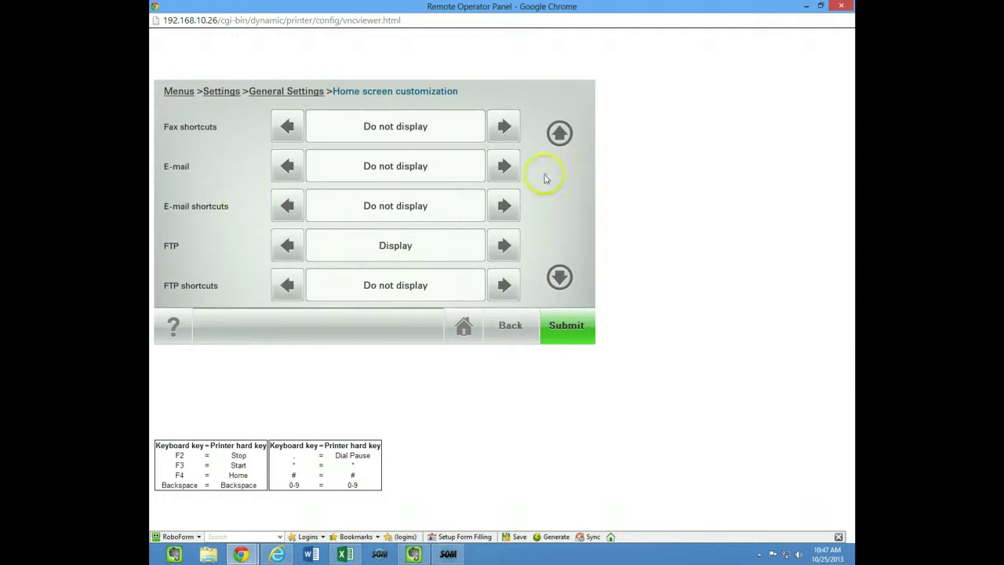
{"action": "left_click", "coordinate": [507, 170]}
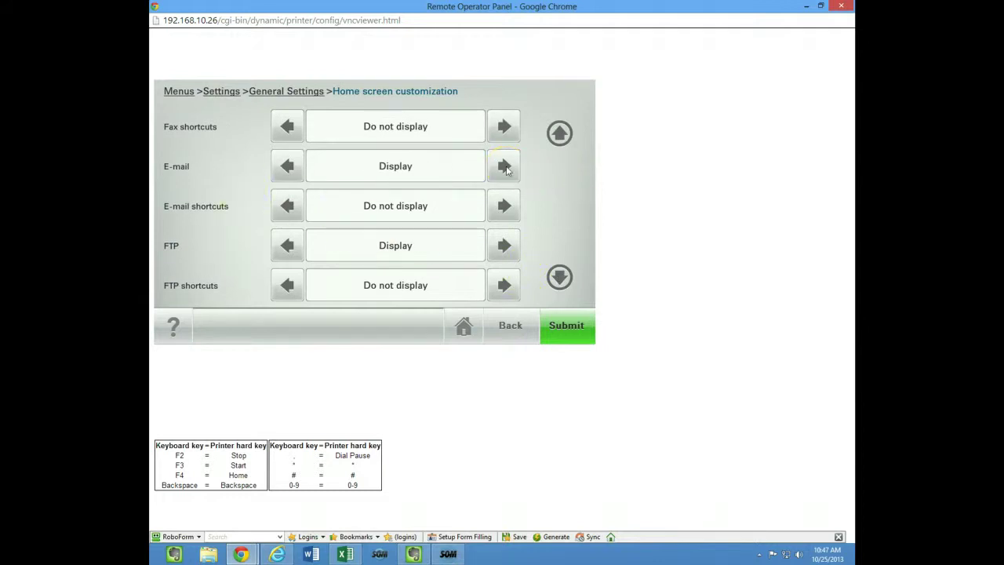
{"action": "left_click", "coordinate": [581, 330]}
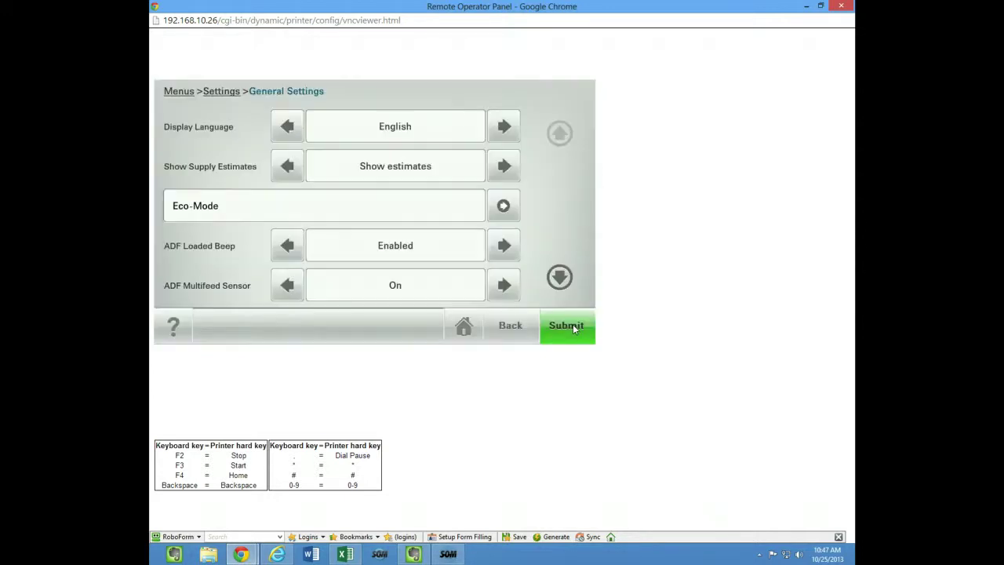
{"action": "left_click", "coordinate": [463, 347]}
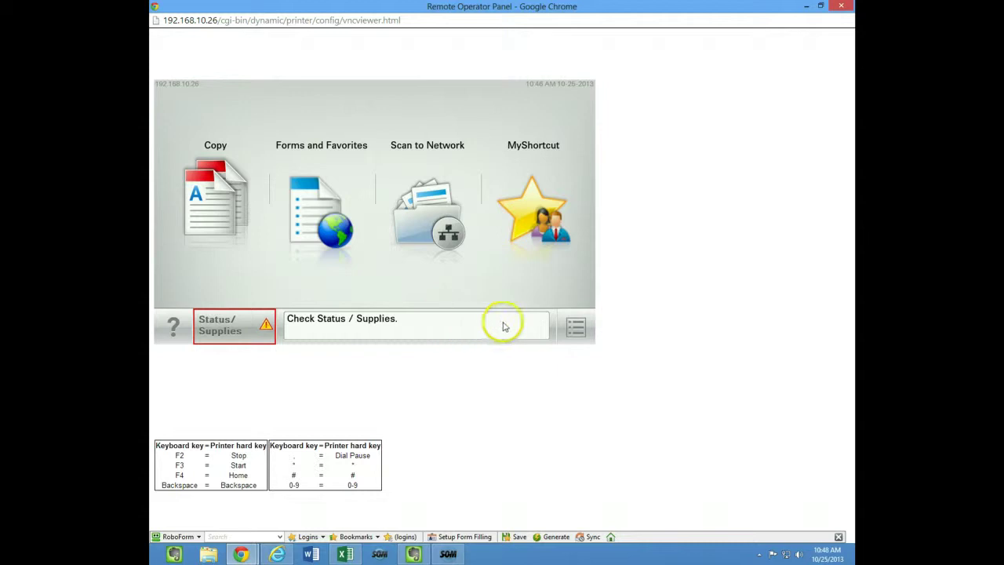
Open the access controls for editing within the printer's security setups.
{"action": "left_click", "coordinate": [578, 329]}
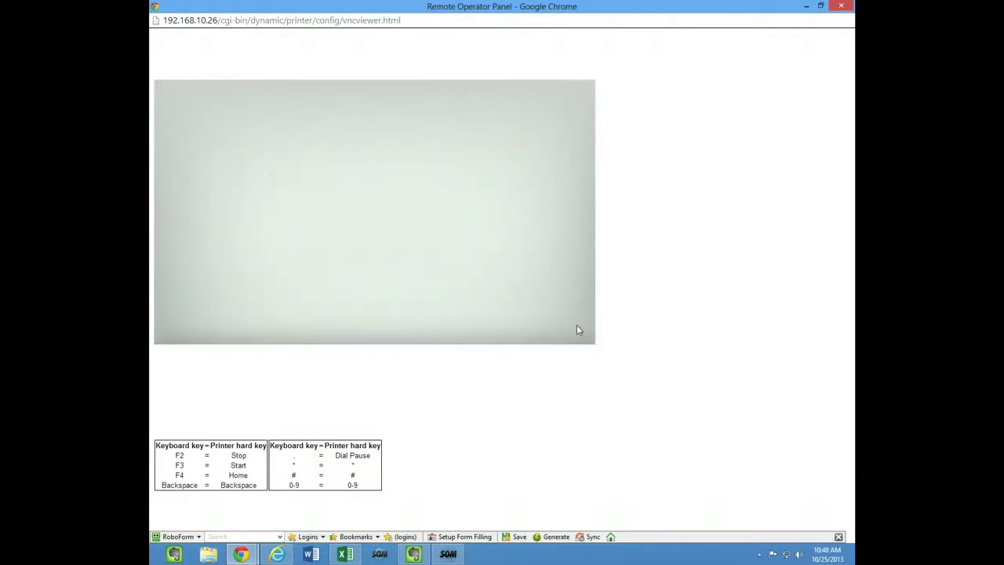
{"action": "left_click", "coordinate": [213, 247]}
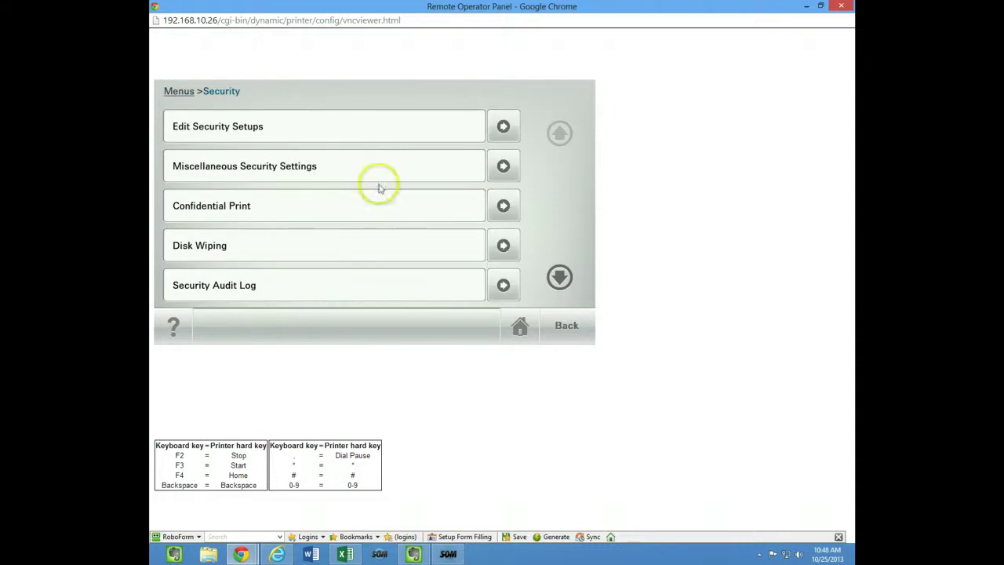
{"action": "left_click", "coordinate": [276, 124]}
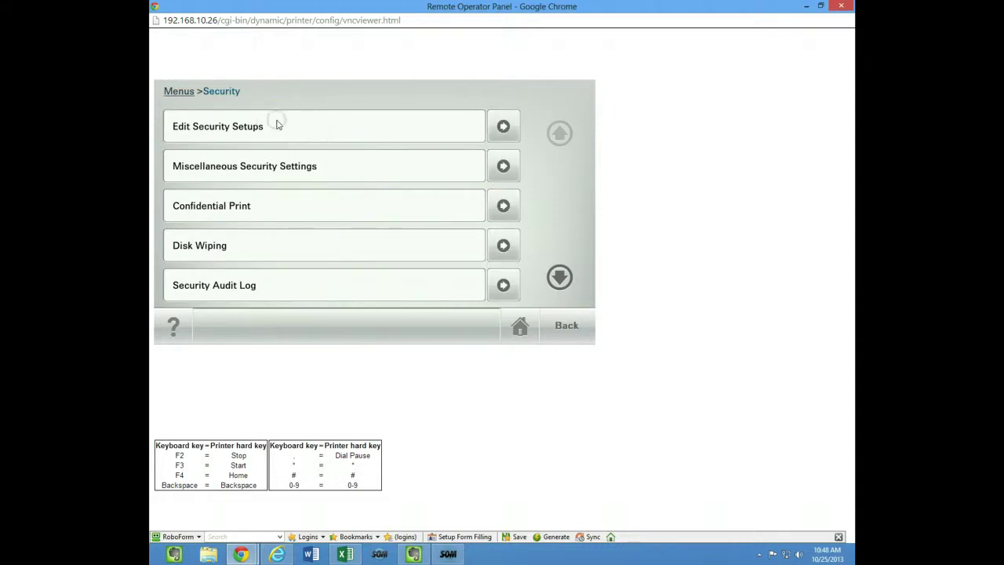
{"action": "left_click", "coordinate": [255, 247]}
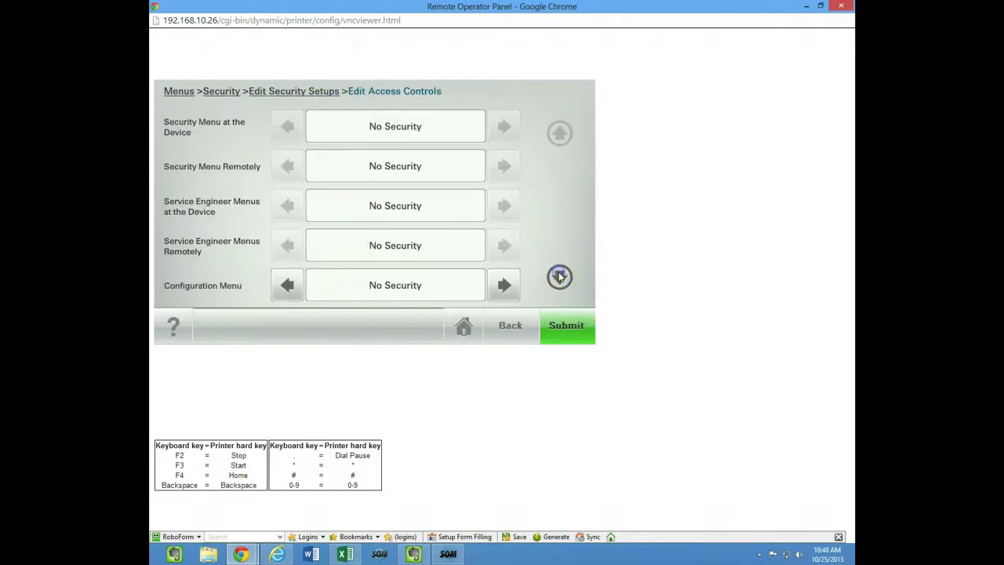
Set the Fax Function access control to Disabled, submit the change, and return to the home screen.
{"action": "left_click", "coordinate": [559, 276]}
{"action": "left_click", "coordinate": [560, 276]}
{"action": "left_click", "coordinate": [560, 276]}
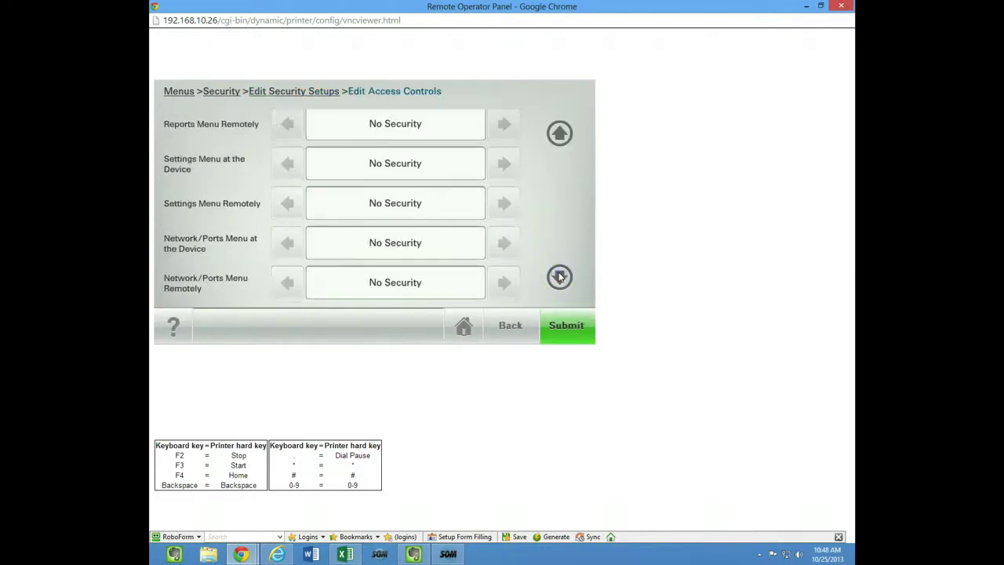
{"action": "left_click", "coordinate": [560, 276]}
{"action": "left_click", "coordinate": [559, 276]}
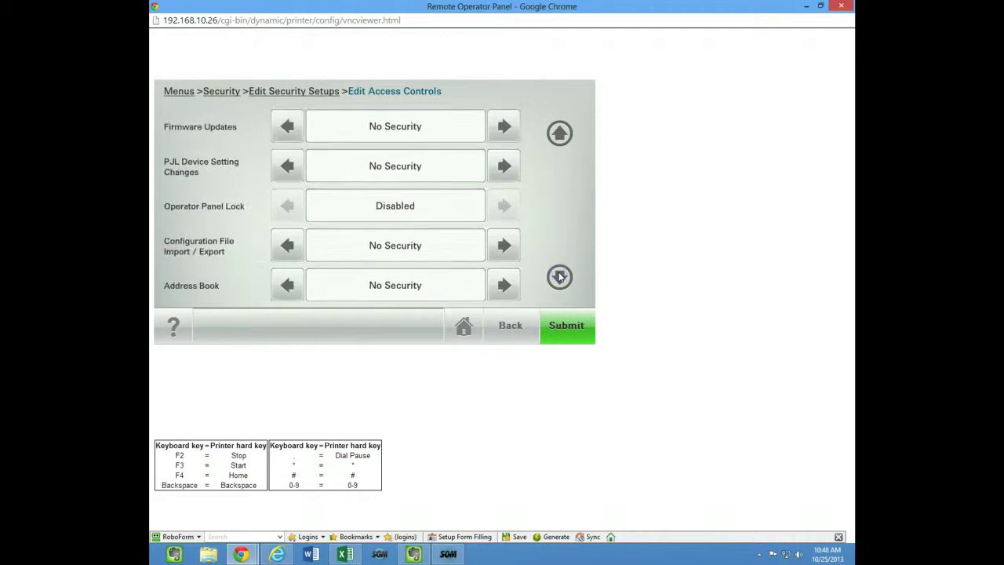
{"action": "left_click", "coordinate": [559, 276]}
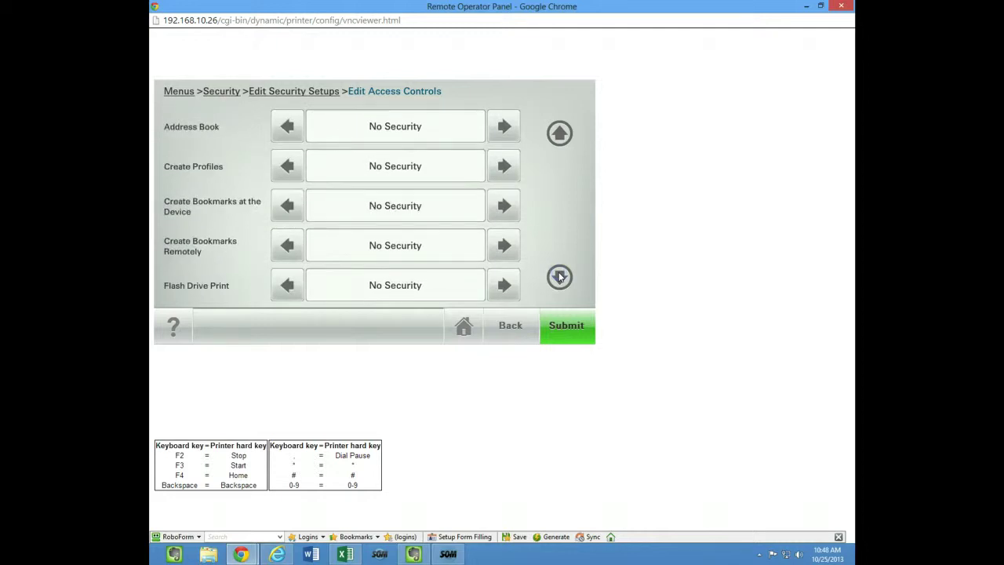
{"action": "left_click", "coordinate": [560, 277]}
{"action": "left_click", "coordinate": [559, 276]}
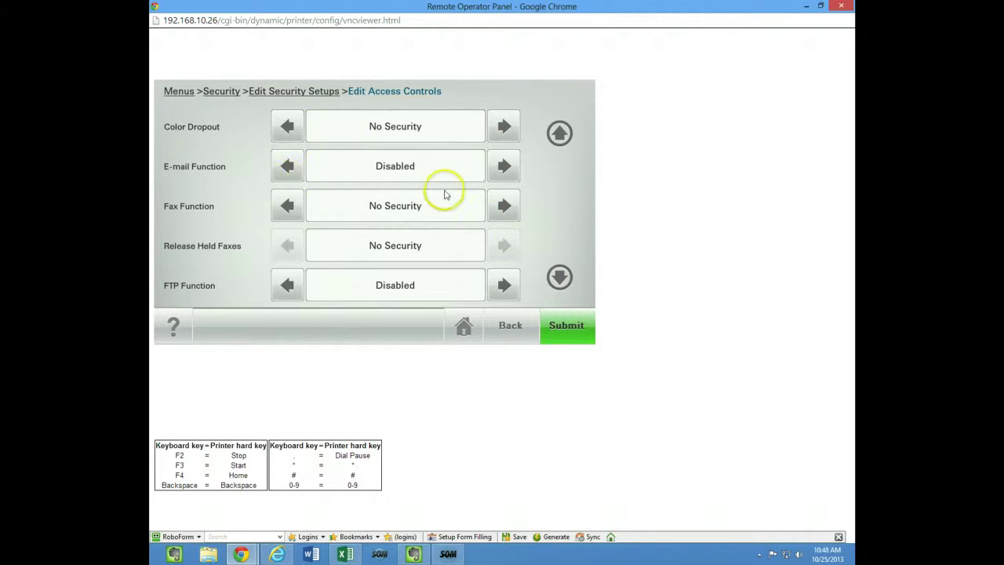
{"action": "left_click", "coordinate": [505, 205]}
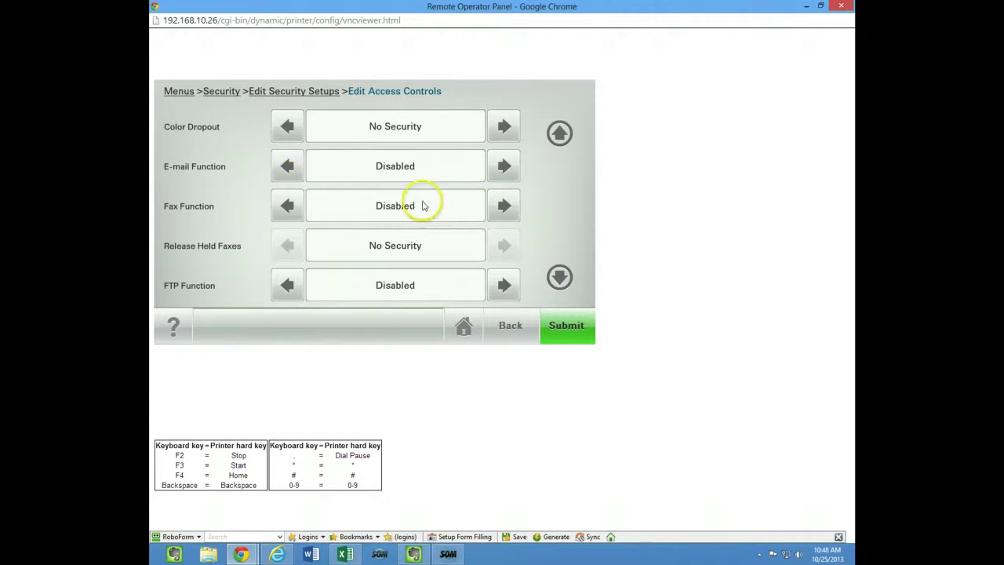
{"action": "left_click", "coordinate": [565, 334]}
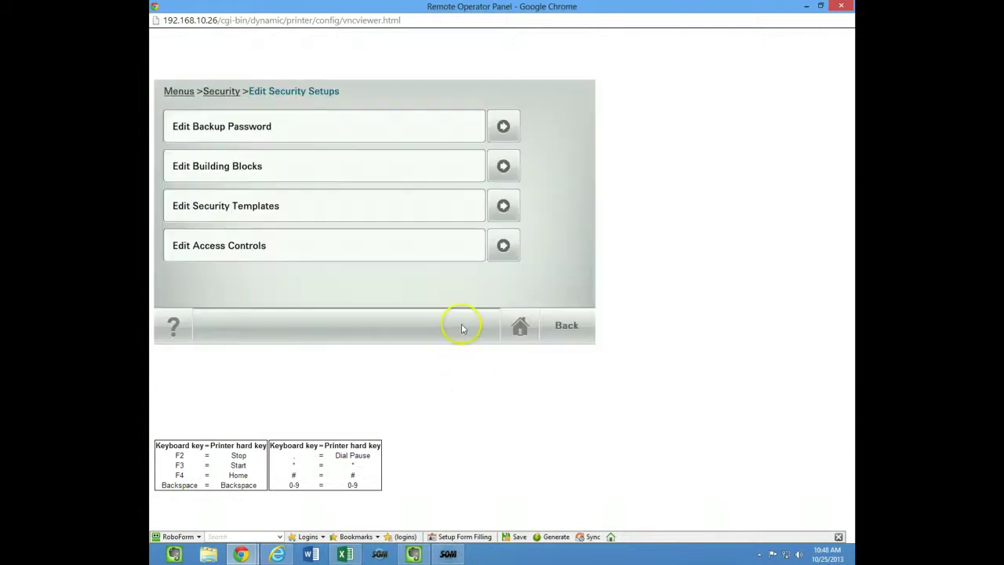
{"action": "left_click", "coordinate": [516, 327]}
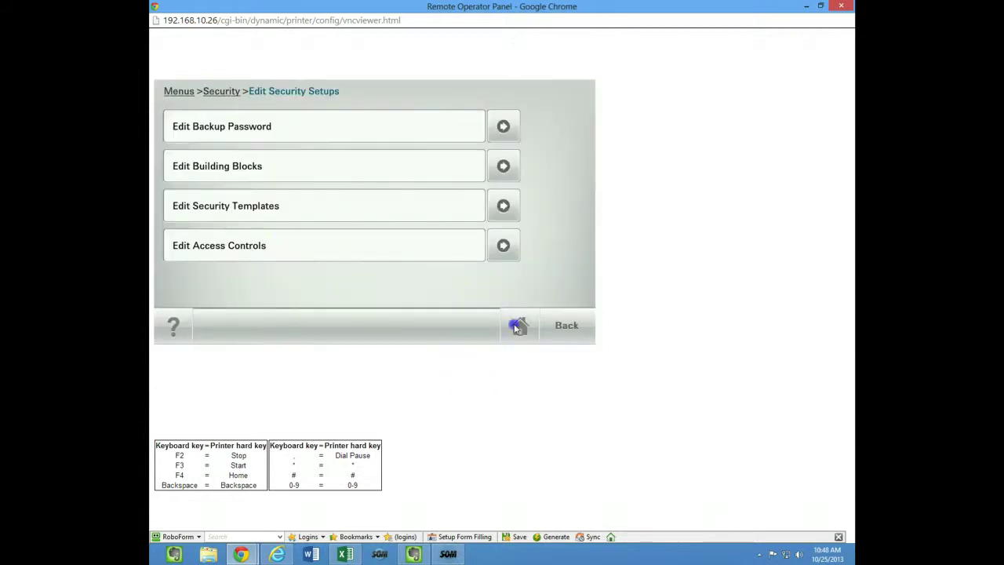